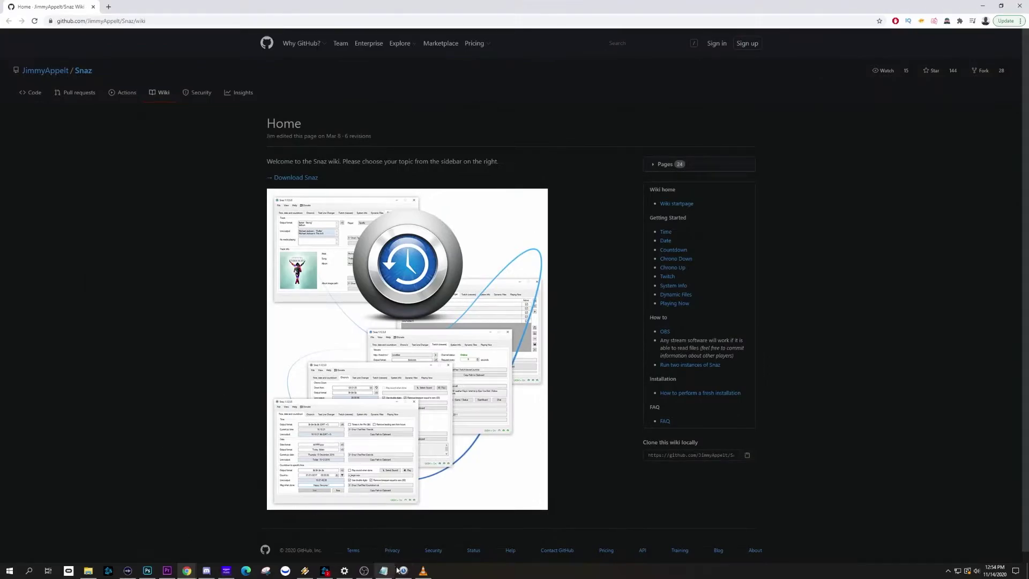
- Launch Snaz 1.12.7.0 from the taskbar over its GitHub wiki Home page
click(401, 570)
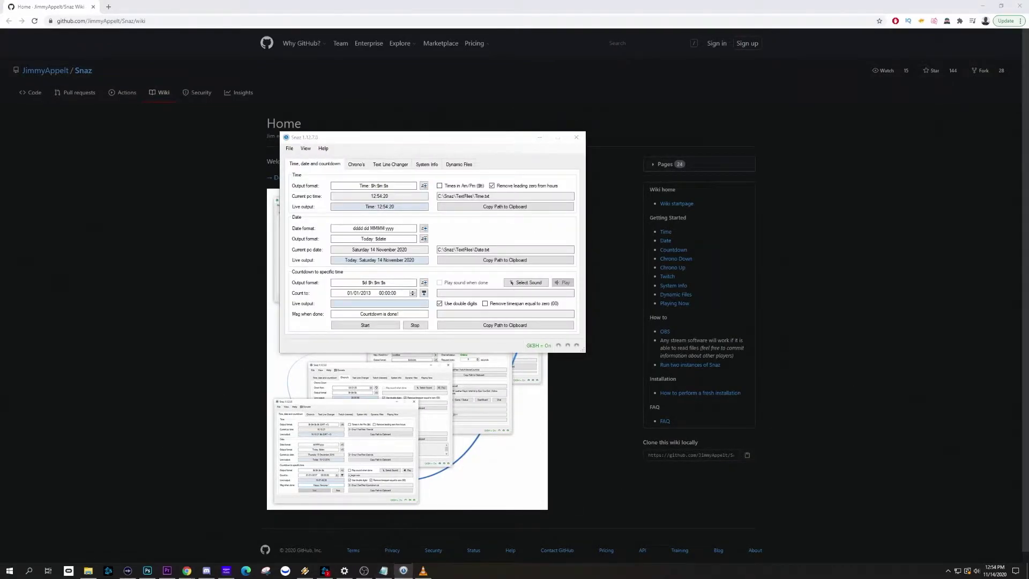
- Reposition Snaz, review the countdown output format and finished message, then show the Chrono's settings
key(alt+Tab)
drag(466, 148, 457, 202)
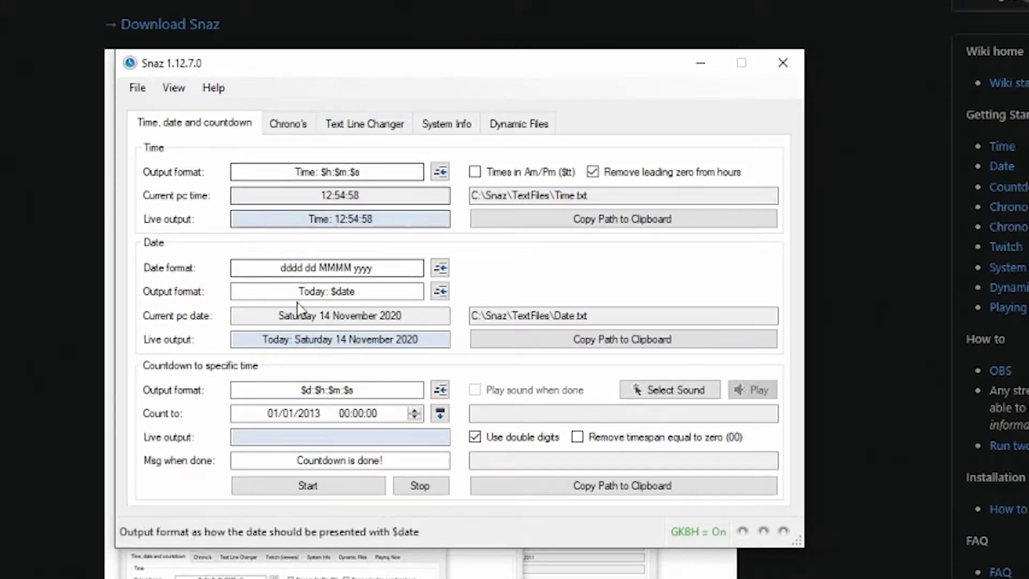
drag(300, 395, 356, 393)
key(BackSpace)
key(ctrl+z)
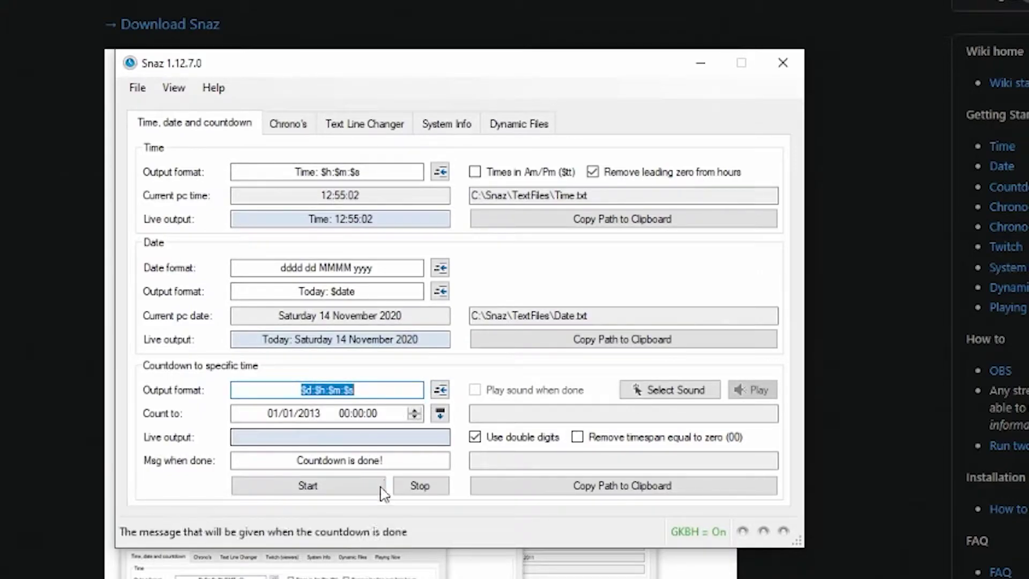
drag(390, 459, 195, 462)
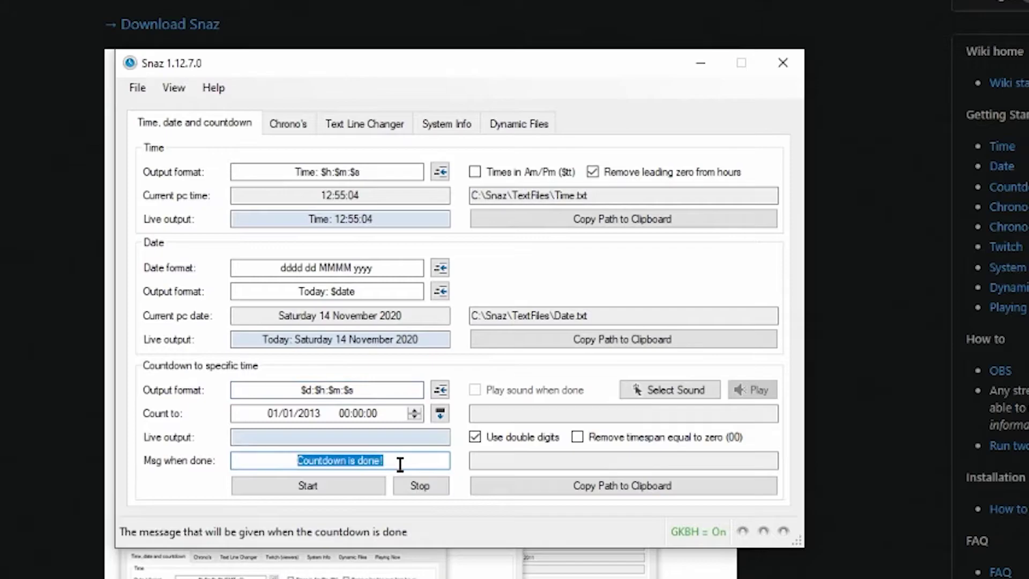
click(402, 464)
click(288, 121)
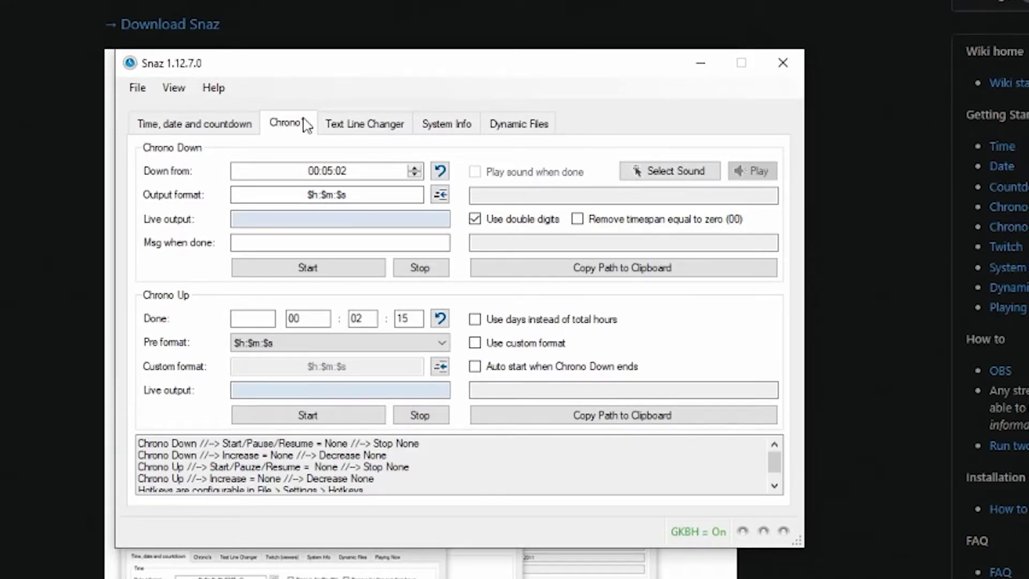
- Set Chrono Down to $m:$s format, 00:05:00 duration, and done-message 'Streaming Loading'
double_click(311, 194)
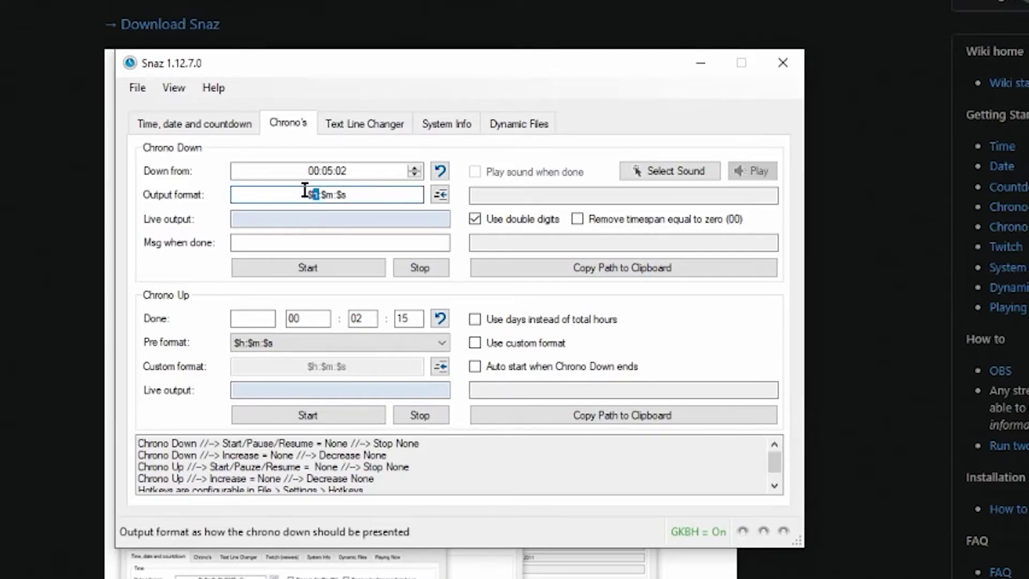
key(Delete)
key(Delete)
click(340, 243)
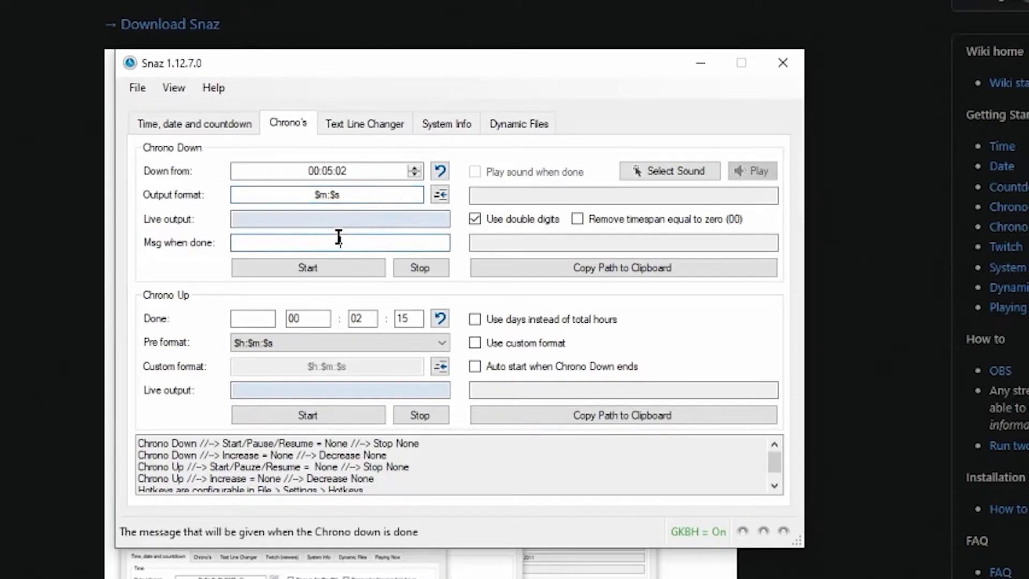
click(366, 178)
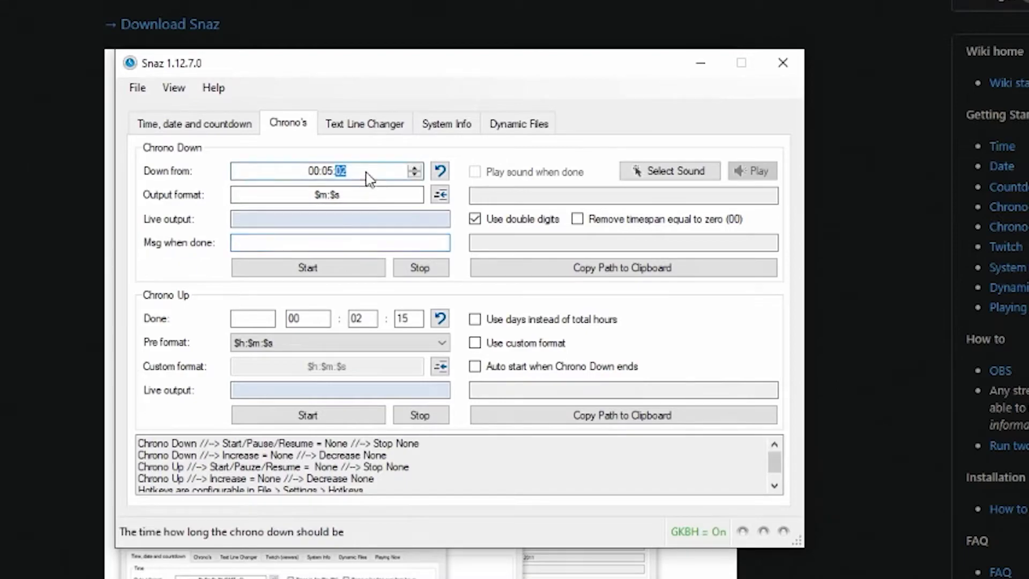
text(00)
click(319, 245)
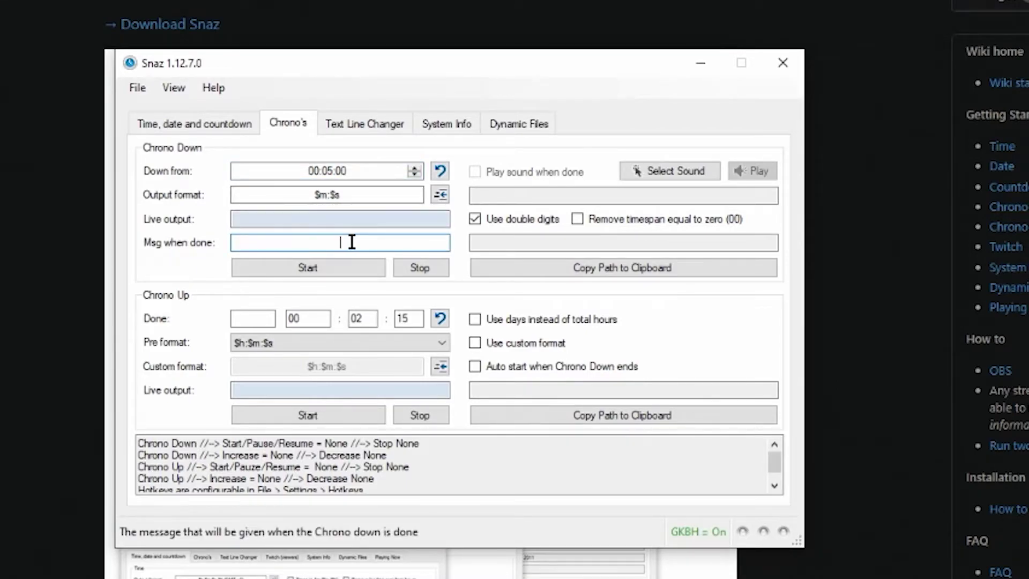
text(Stream Loading Loading)
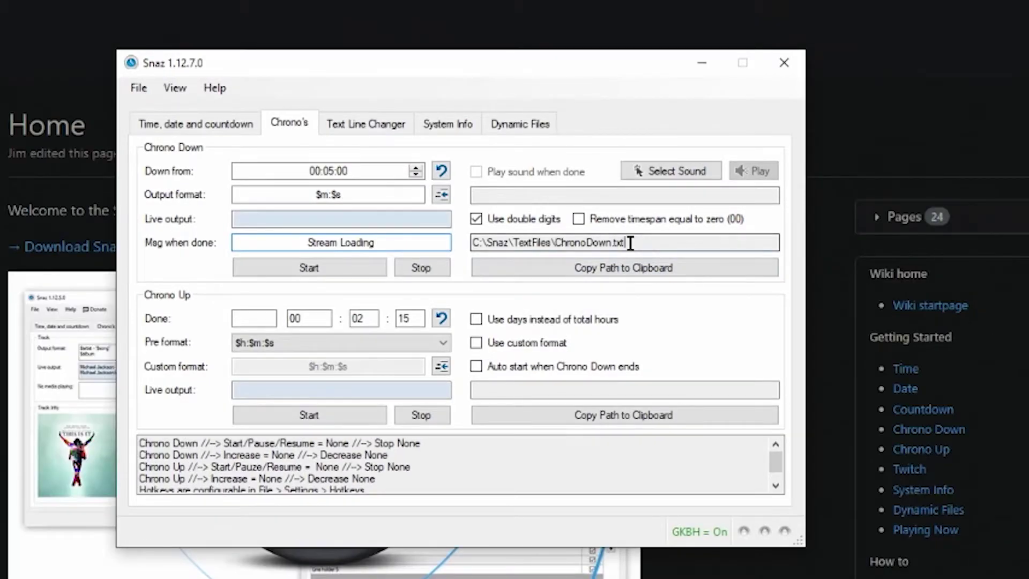
- Copy the ChronoDown.txt file path to the clipboard
drag(627, 239, 416, 239)
click(672, 246)
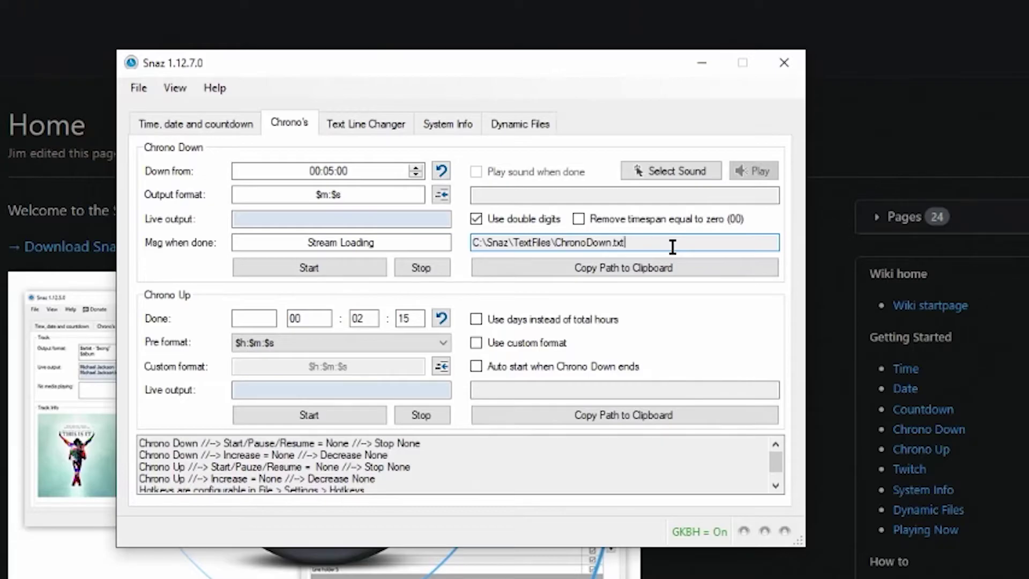
click(612, 270)
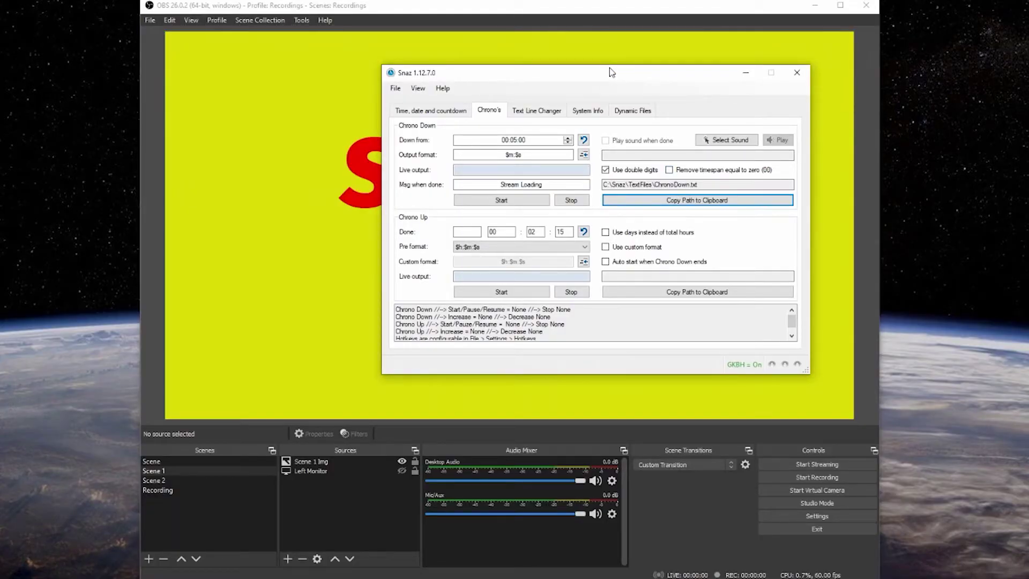
- Recopy the Chrono Down path and add a Text (GDI+) source named Countdown in OBS
click(671, 202)
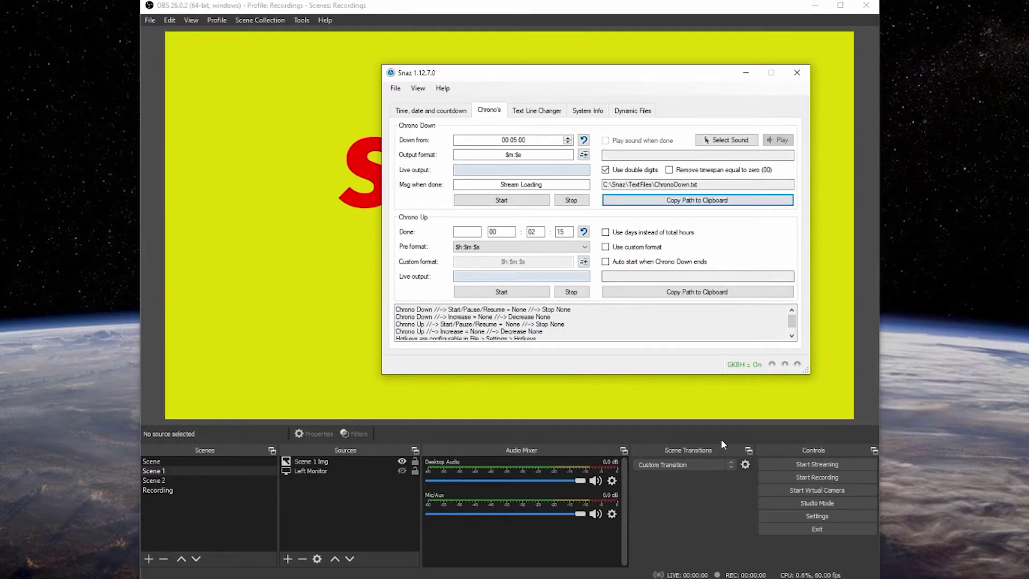
click(686, 513)
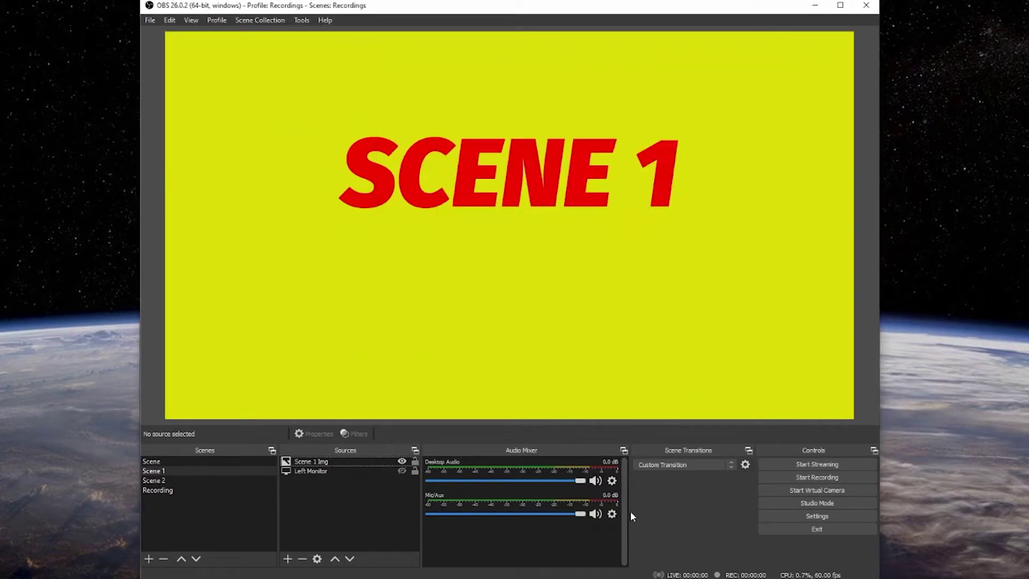
click(288, 558)
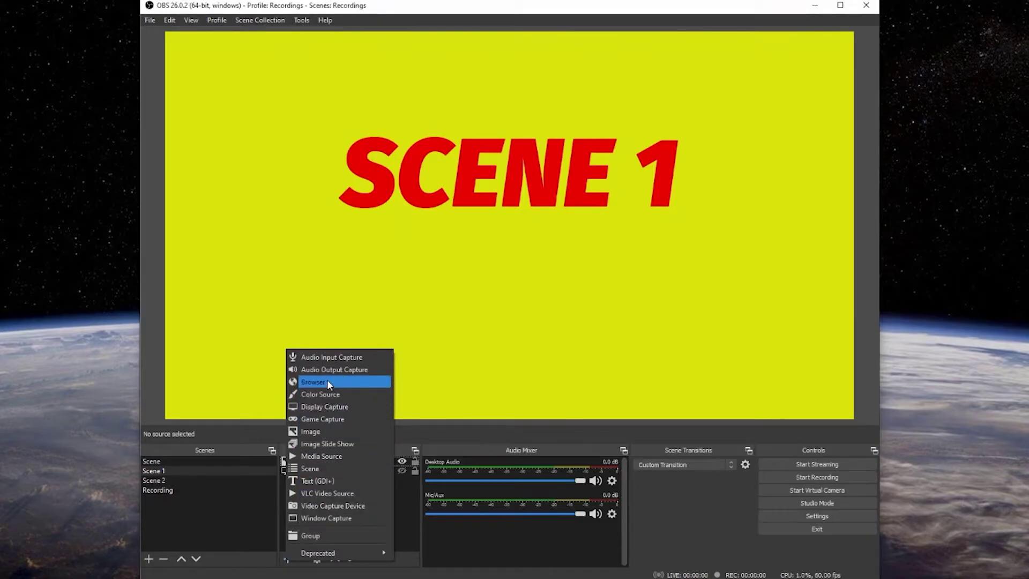
click(324, 480)
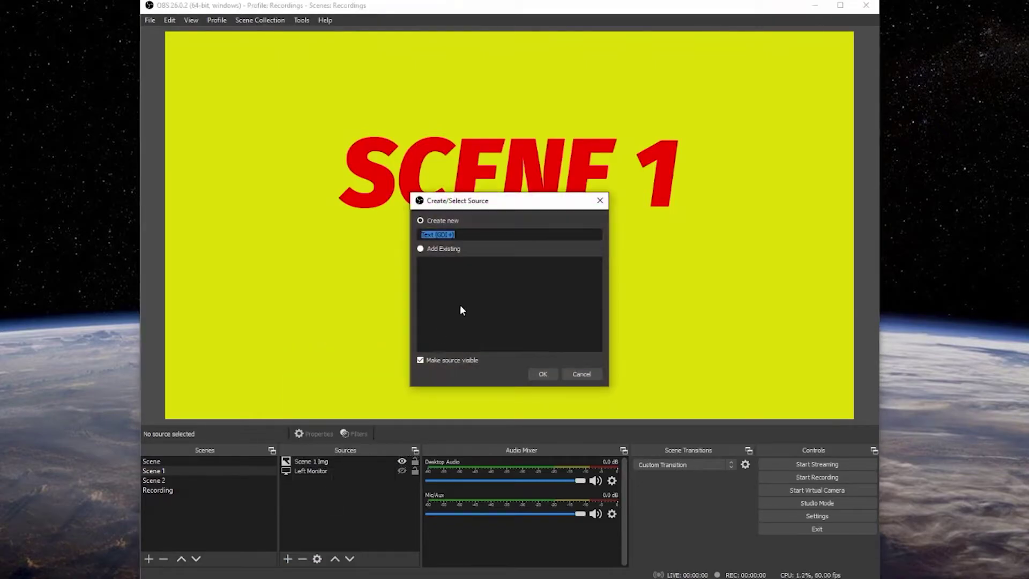
text(Countdown)
click(542, 373)
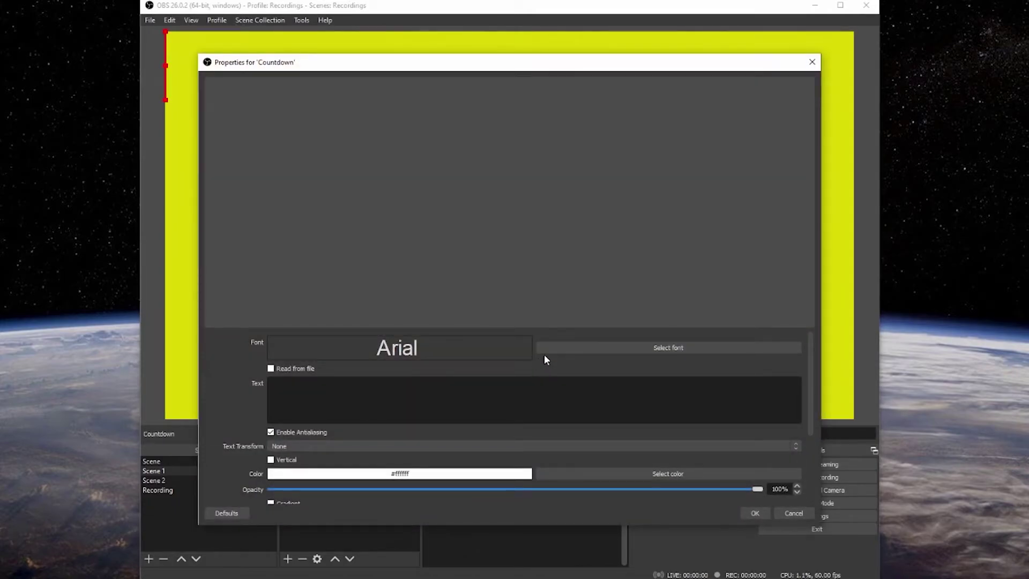
- Keep the Arial font and enable Read from file in the Countdown properties
click(597, 347)
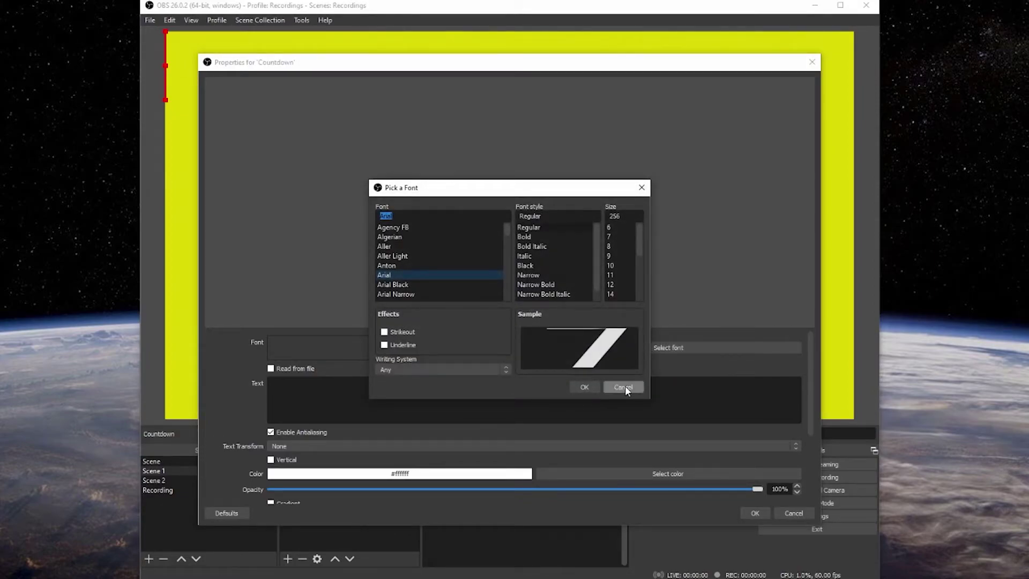
click(624, 388)
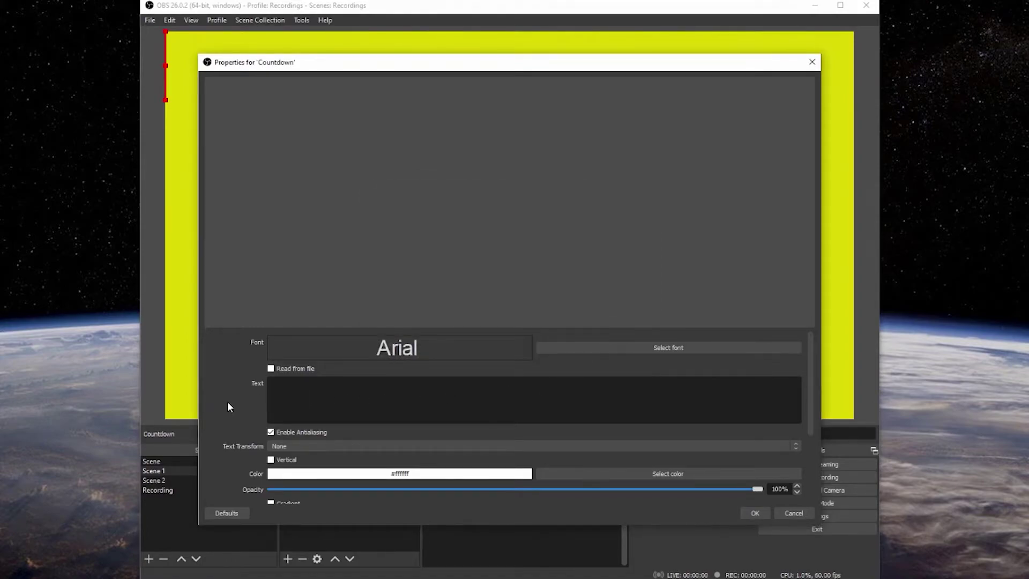
scroll(230, 407, down, 3)
scroll(237, 409, up, 1)
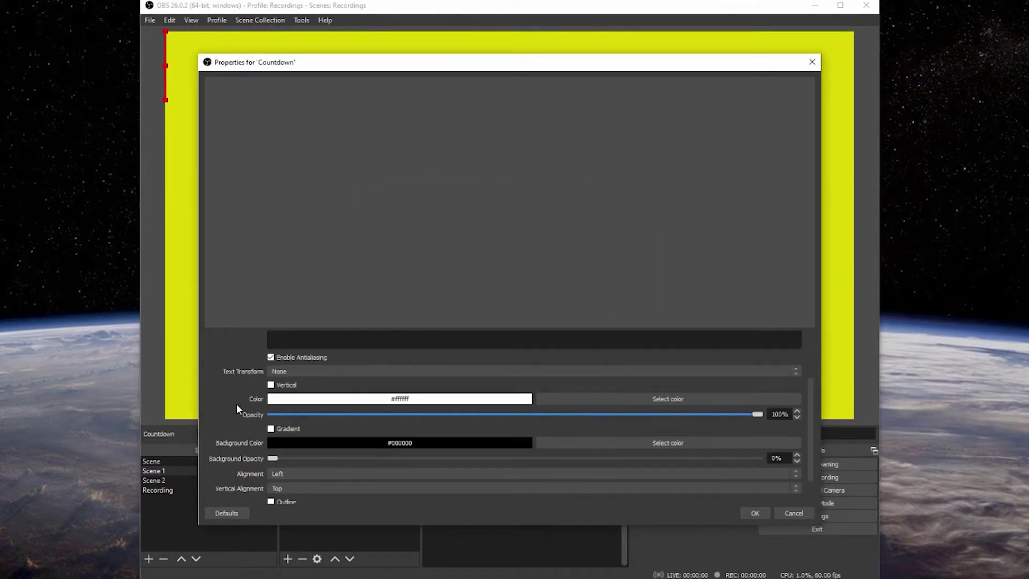
scroll(237, 409, down, 1)
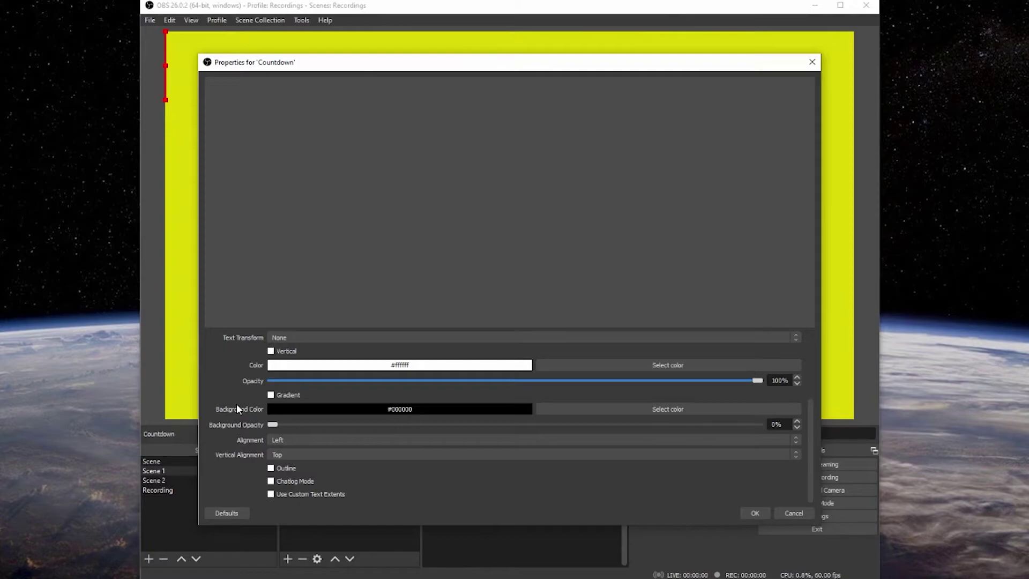
scroll(237, 405, up, 3)
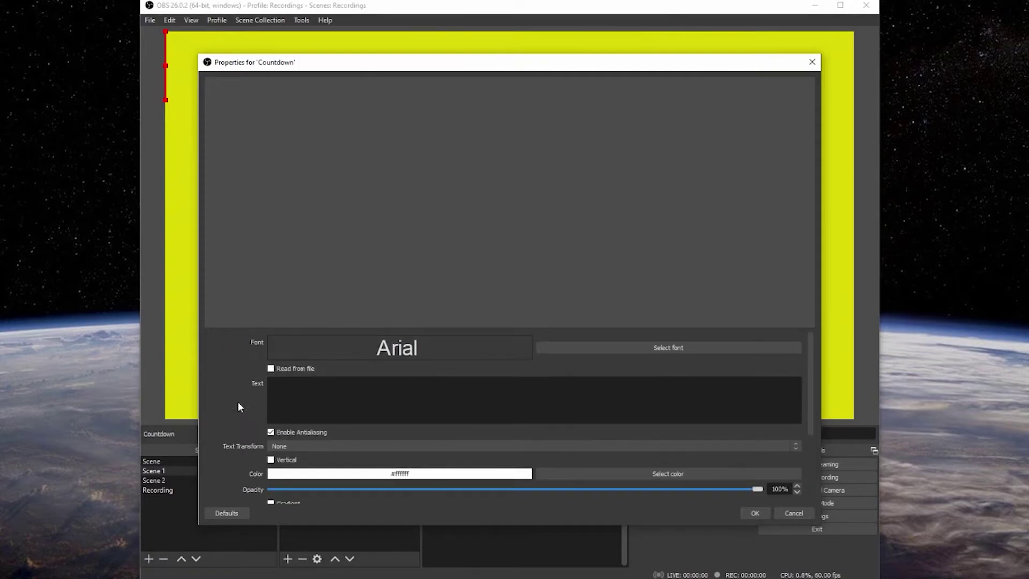
click(270, 368)
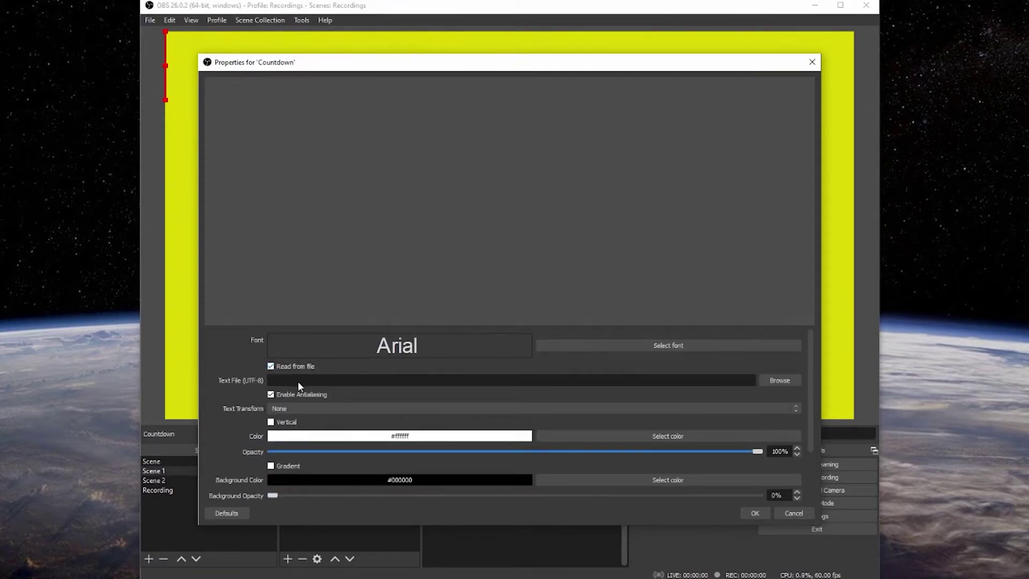
- Browse to C:\Snaz\TextFiles and load ChronoDown.txt as the Countdown source's text file
click(776, 379)
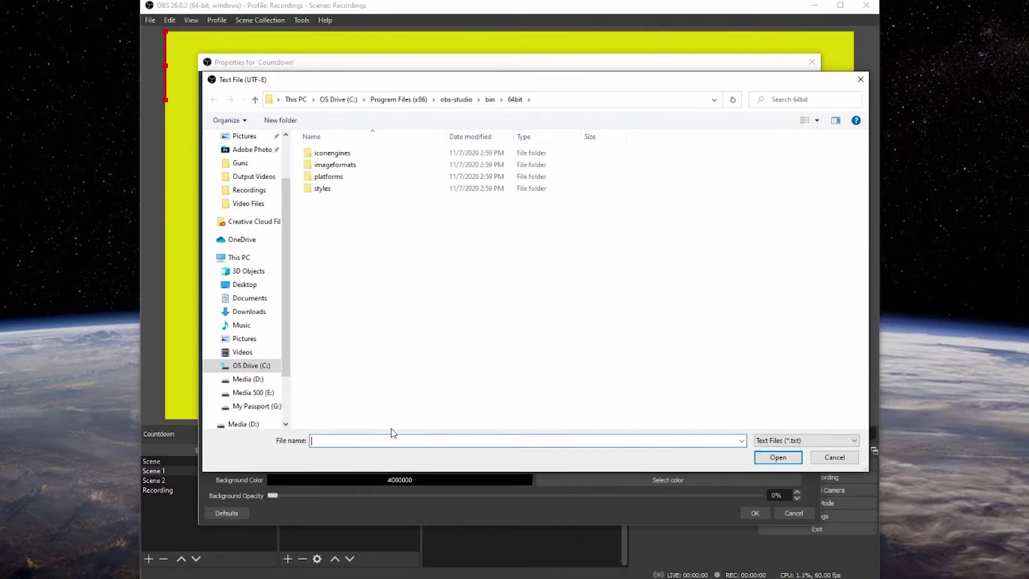
click(355, 99)
double_click(337, 399)
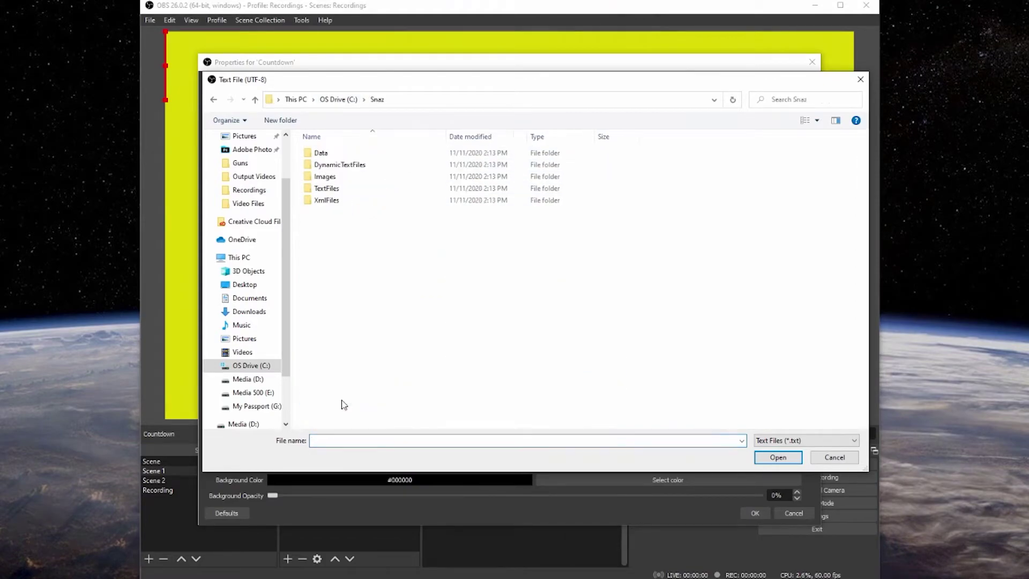
double_click(321, 198)
click(340, 439)
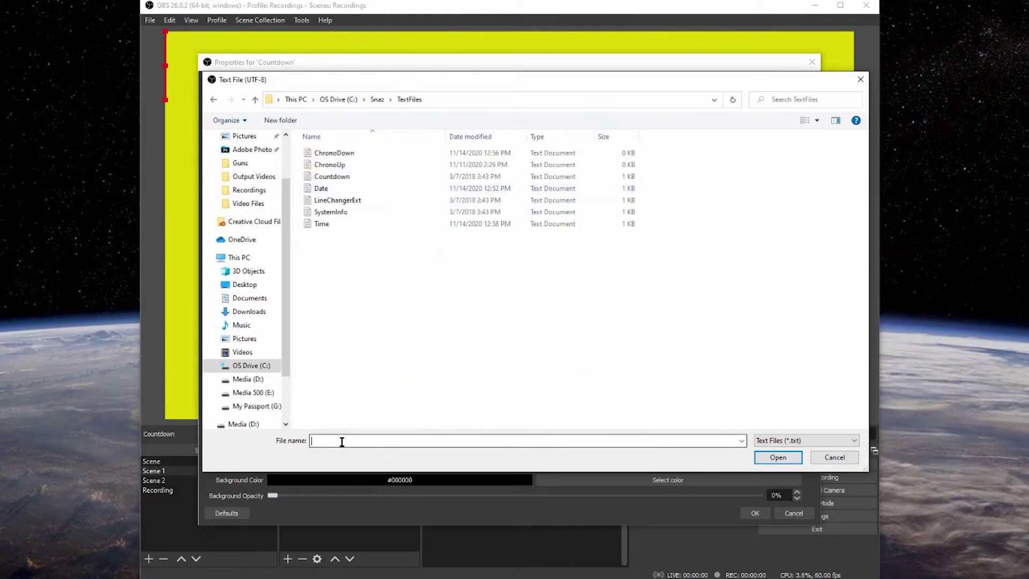
key(ctrl+v)
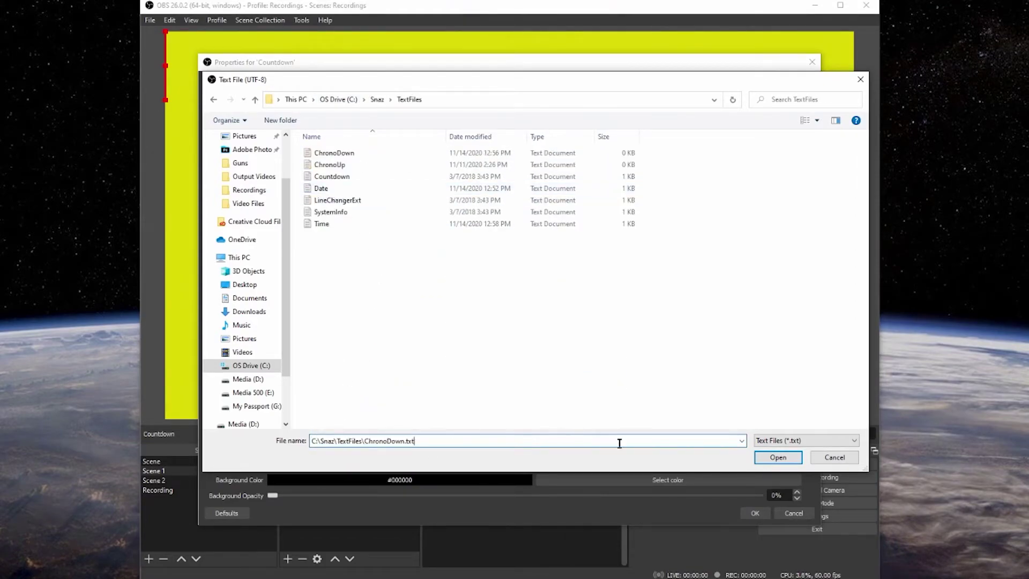
click(771, 455)
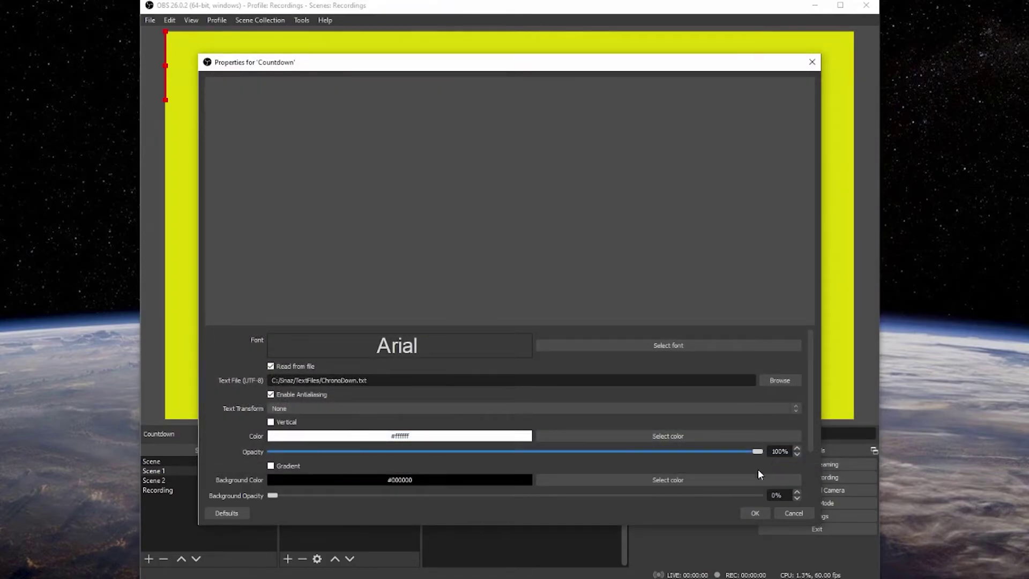
- Apply the Countdown properties, then restart Snaz's Chrono Down from 00:05:02 so OBS shows it live
click(752, 511)
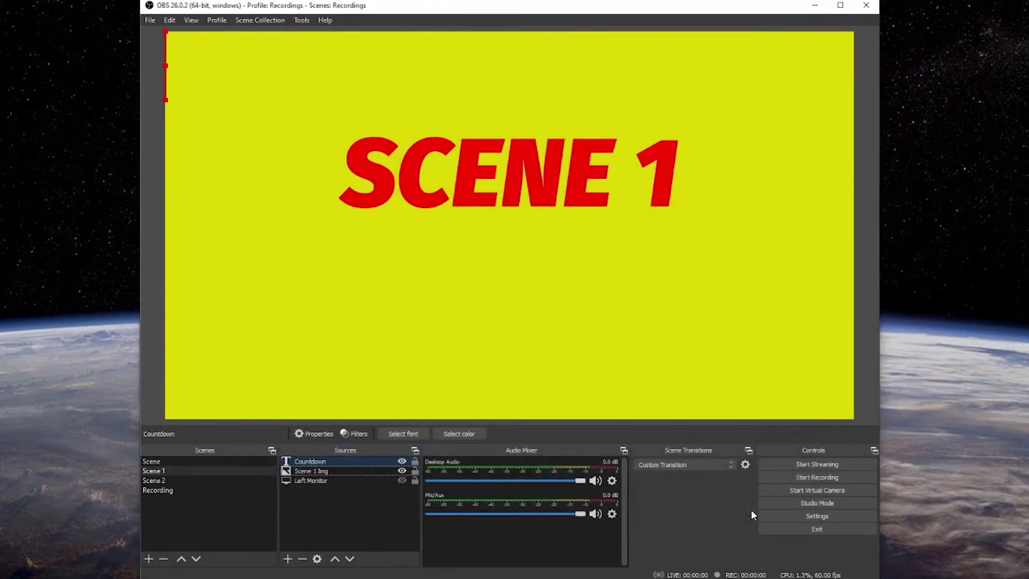
key(alt+Tab)
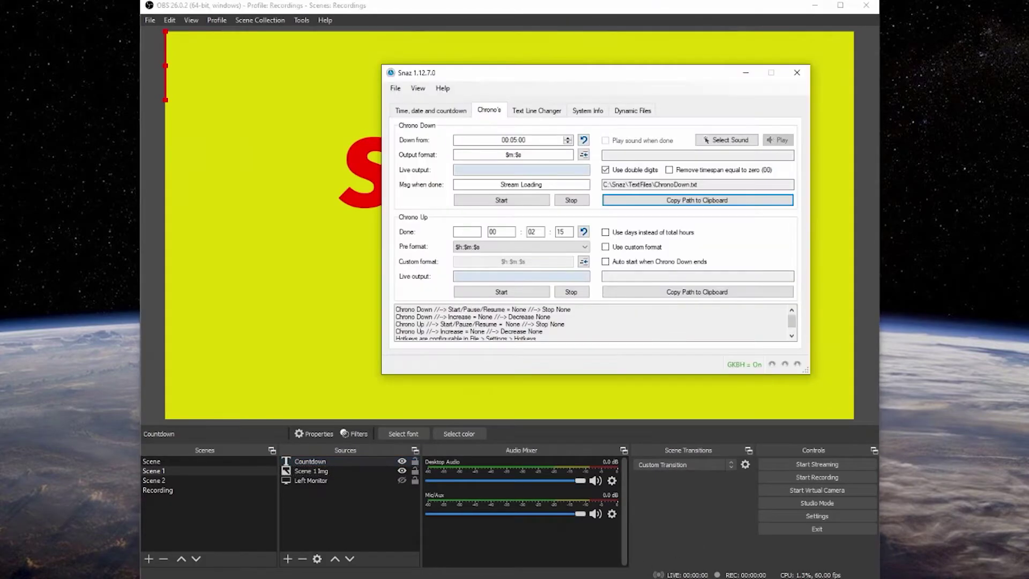
click(500, 202)
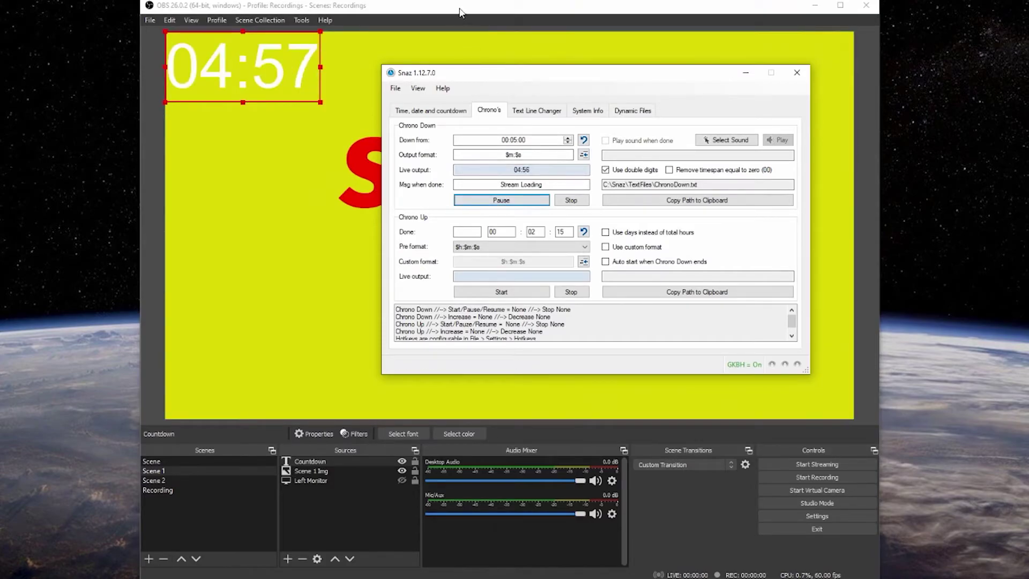
click(539, 142)
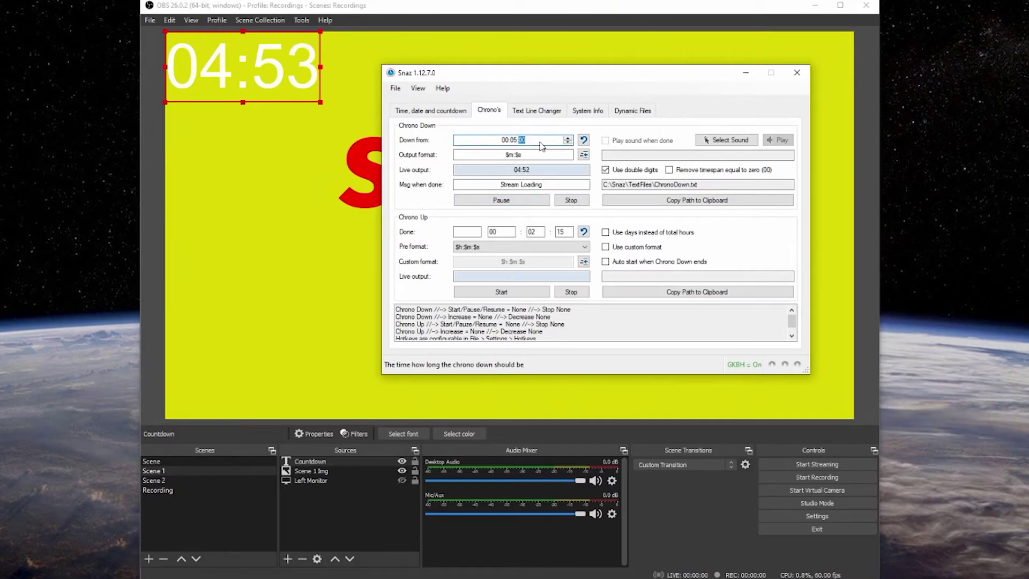
scroll(541, 144, up, 2)
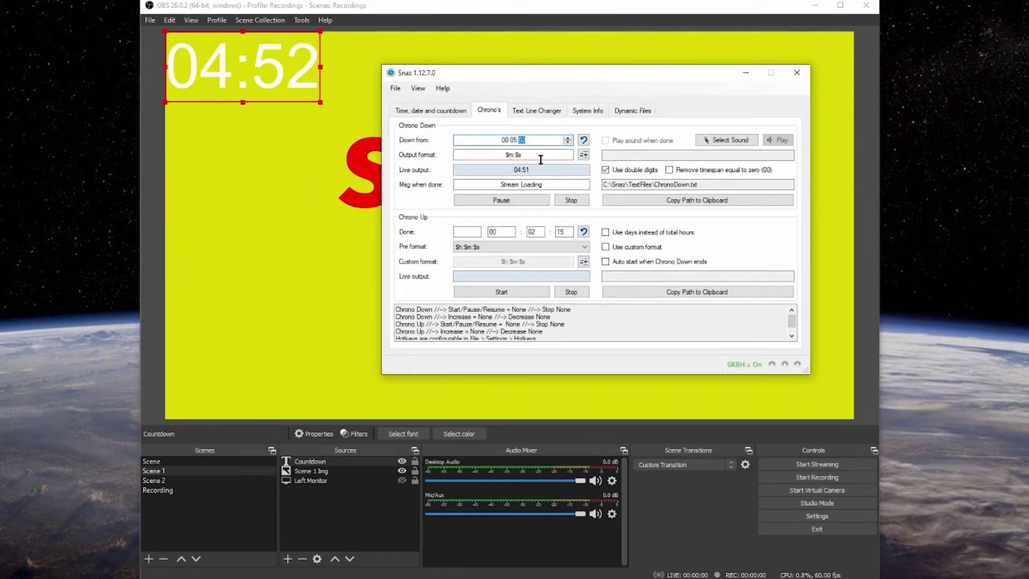
click(562, 202)
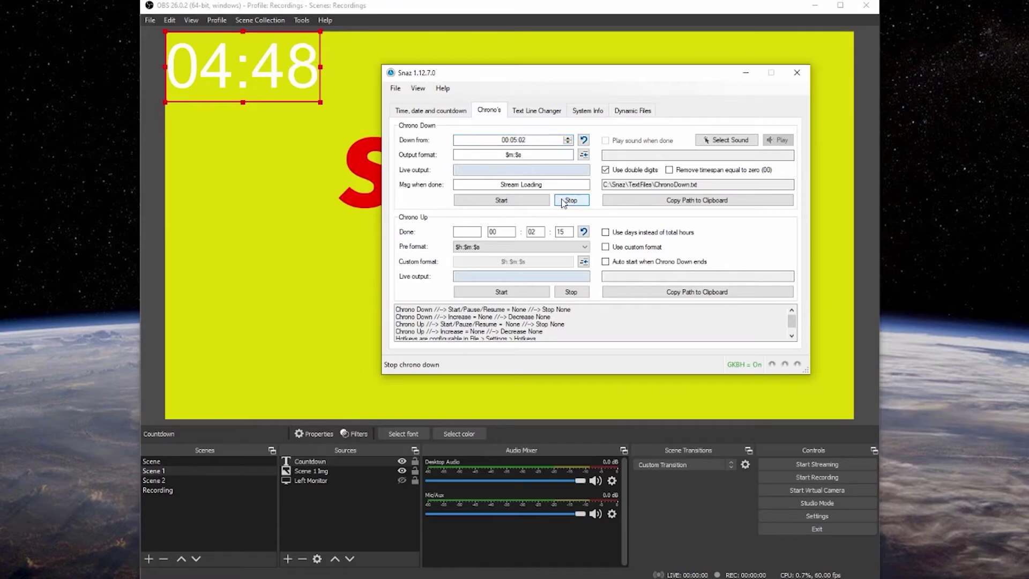
click(517, 203)
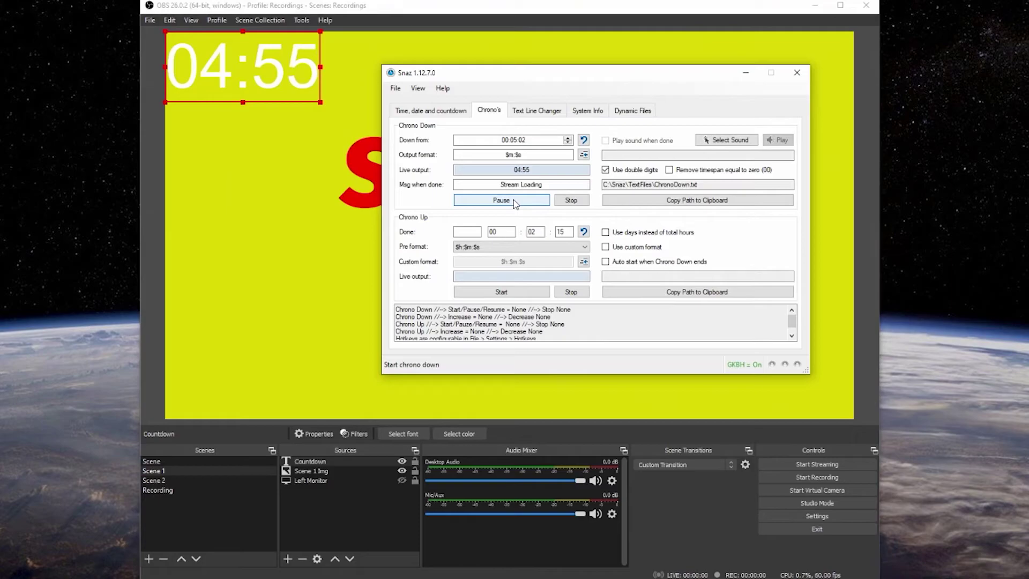
- Stop Chrono Down, set Chrono Up's Done to 00:00, and copy the ChronoUp.txt path
click(571, 202)
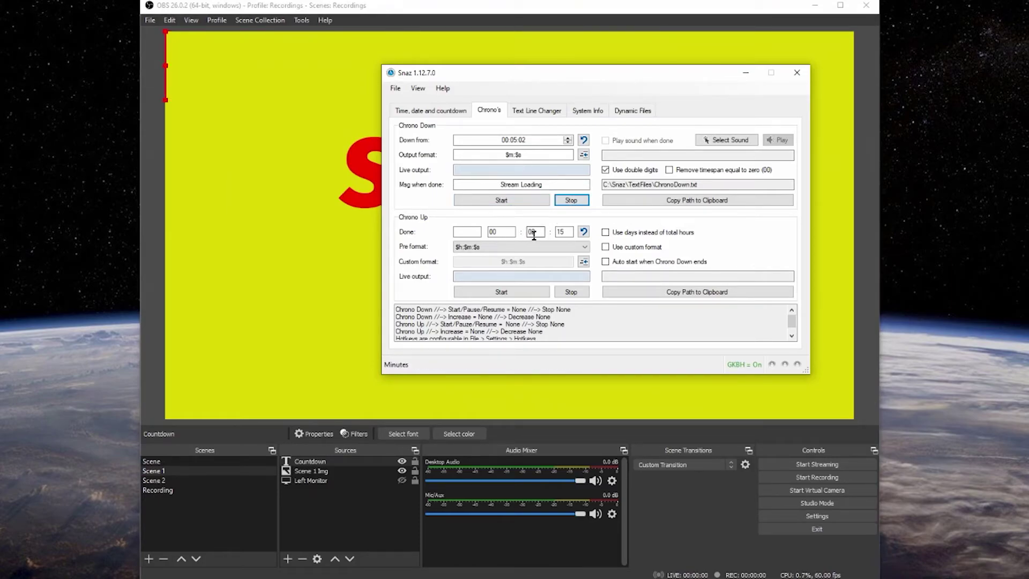
drag(542, 232, 517, 228)
text(00)
key(Tab)
text(00)
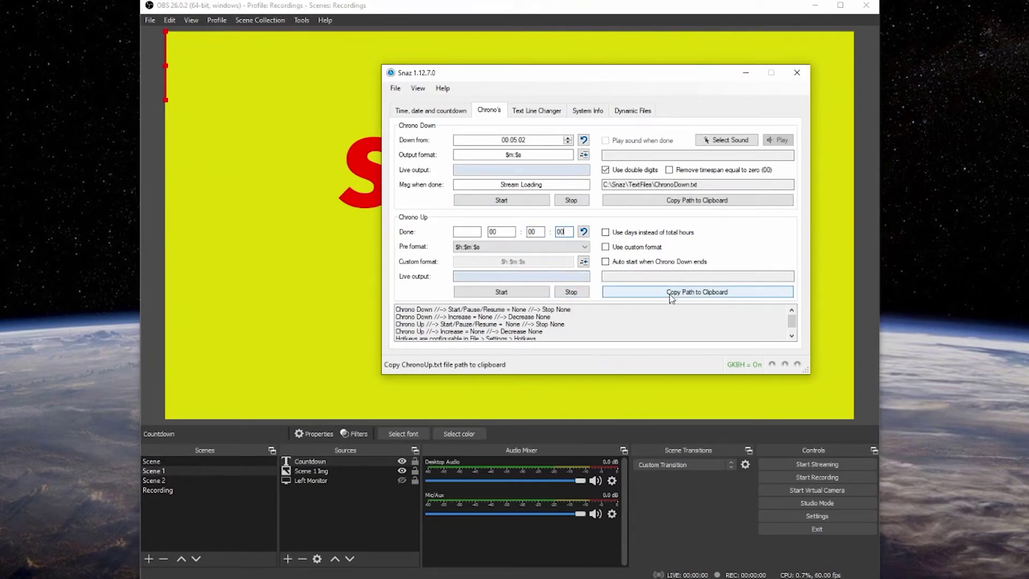
key(Tab)
key(space)
key(Tab)
key(space)
click(669, 292)
- Point the Countdown source at ChronoUp.txt and apply its properties
double_click(328, 460)
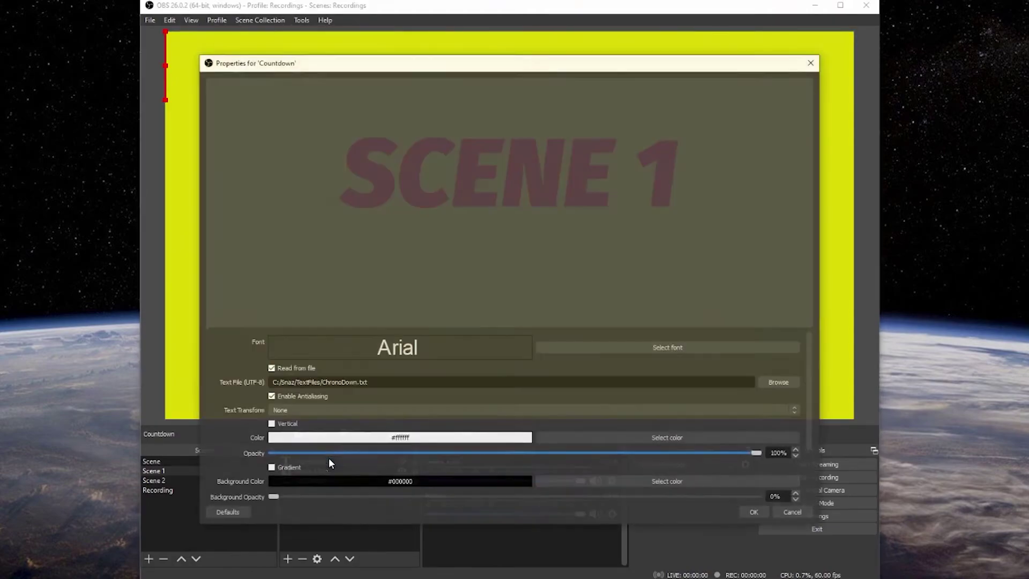
click(780, 382)
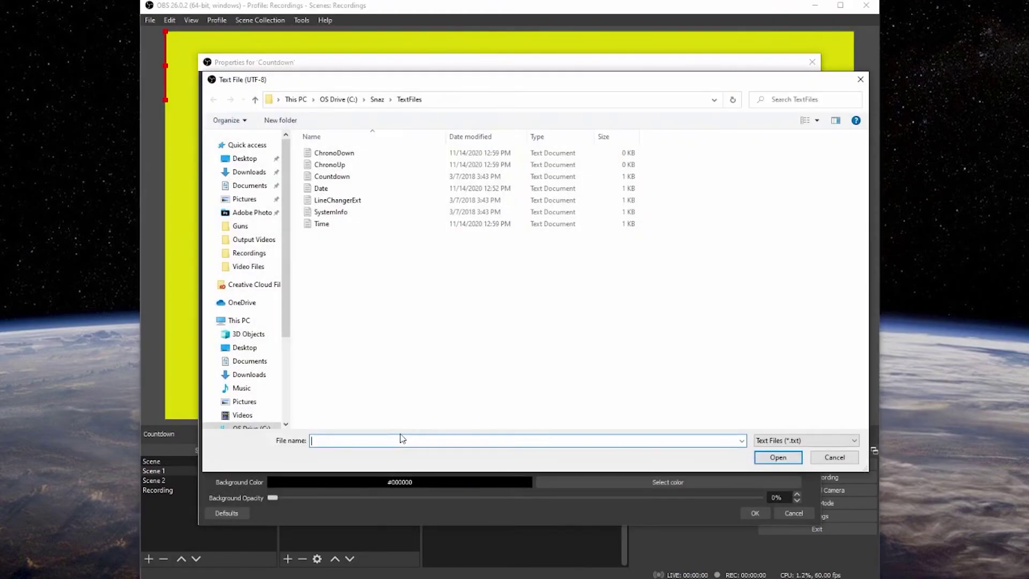
text(C:\Snaz\TextFiles\ChronoDown.txt)
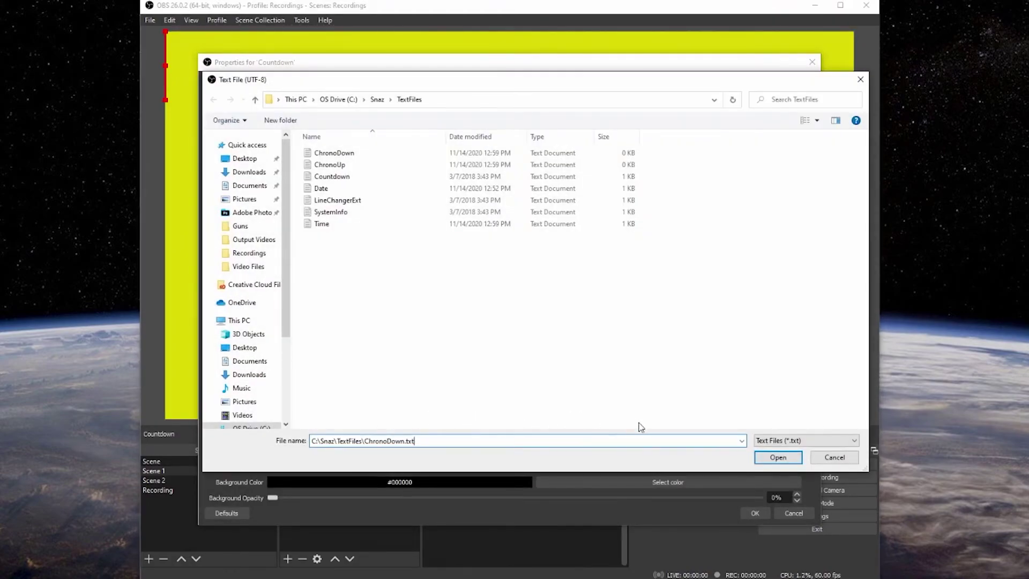
double_click(345, 165)
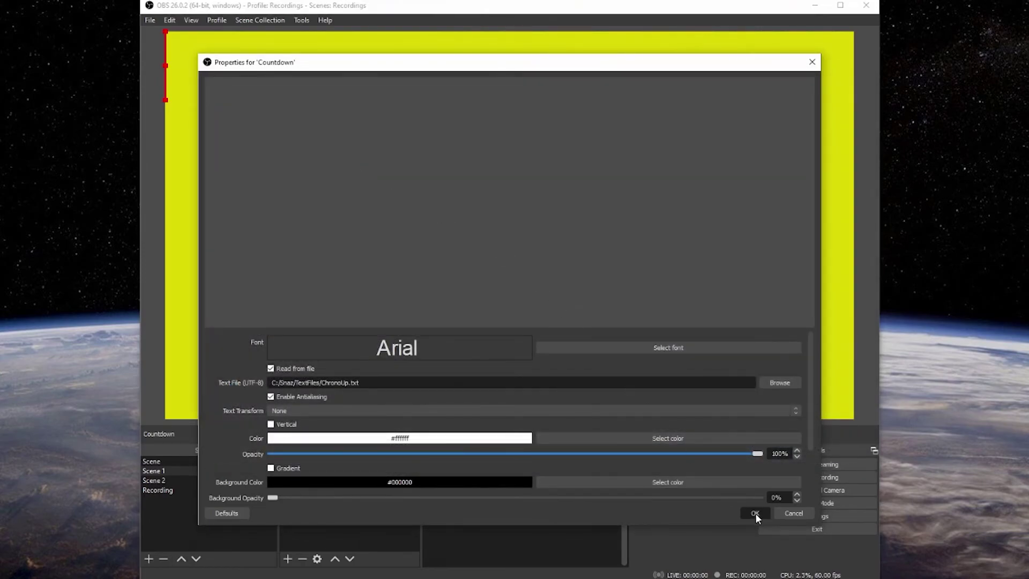
click(754, 513)
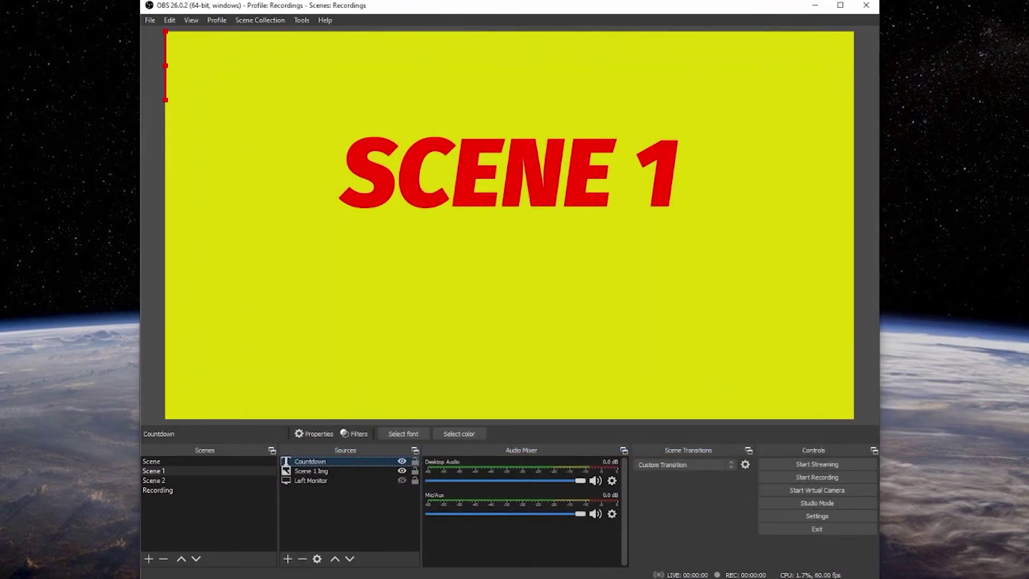
key(alt+Tab)
- Start Chrono Up and move the Snaz window aside to reveal the ticking OBS timer
click(515, 296)
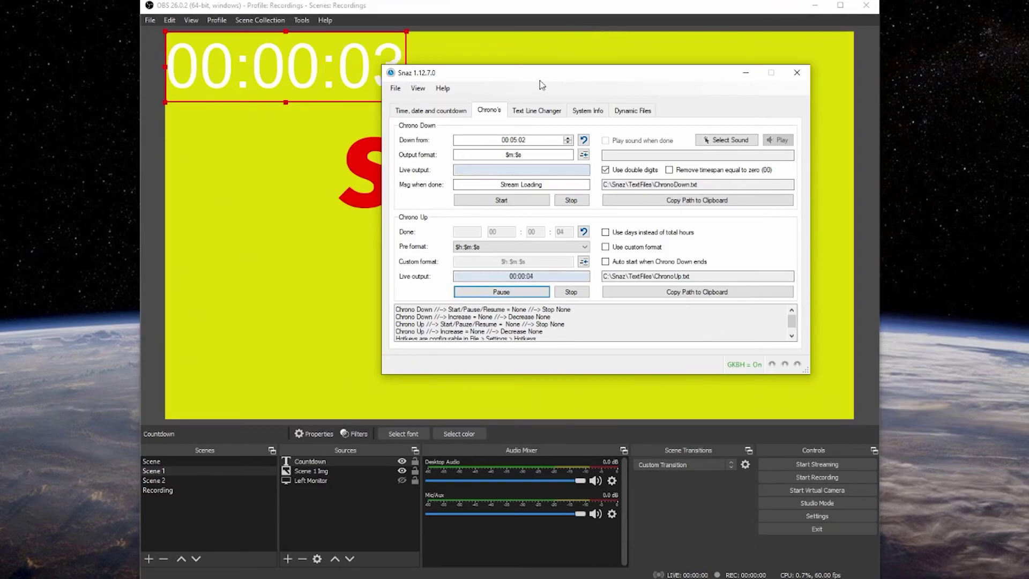
drag(540, 81, 603, 114)
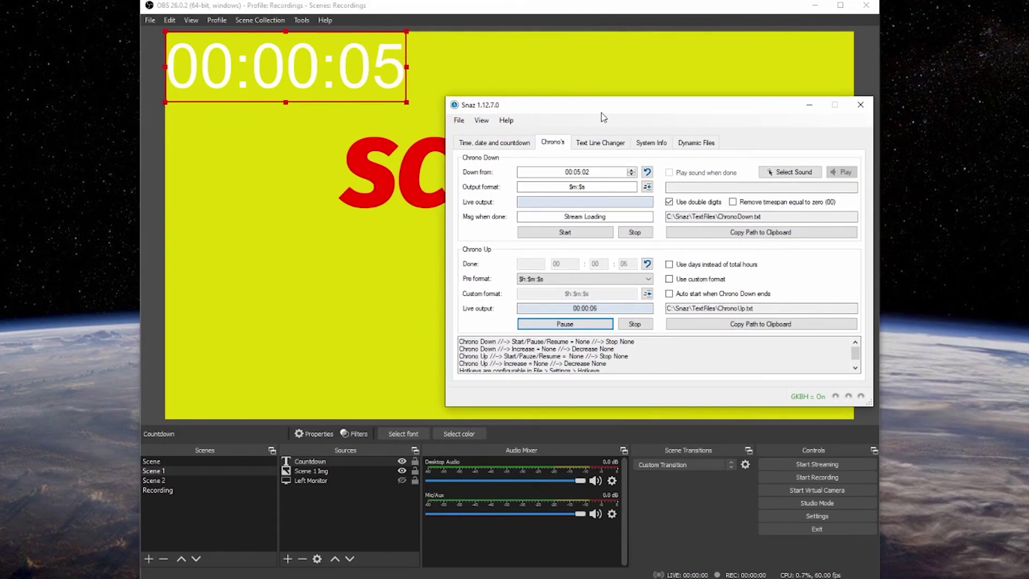